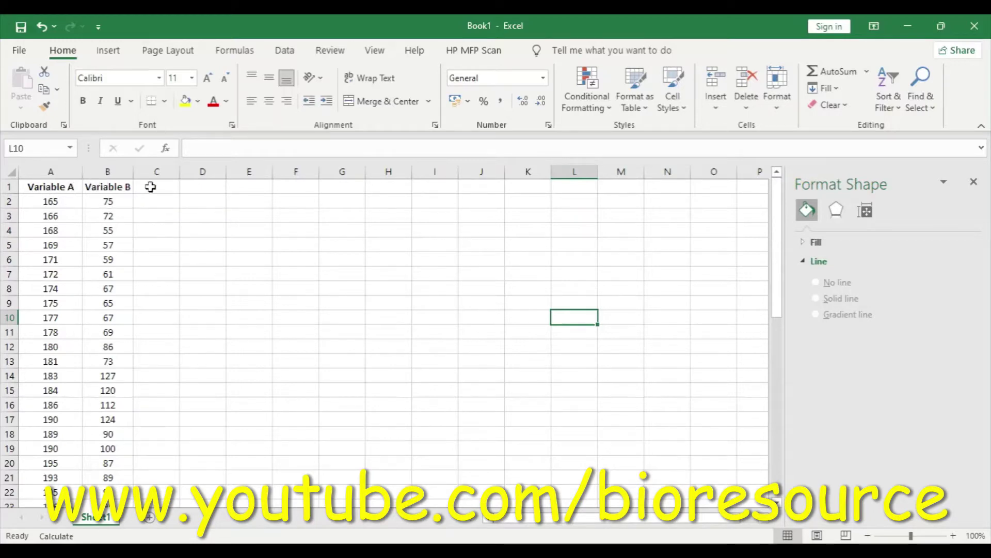
Insert a scatter chart of the Variable A and Variable B data in A1:B50.
left_click(53, 187)
left_click_drag(52, 187, 116, 502)
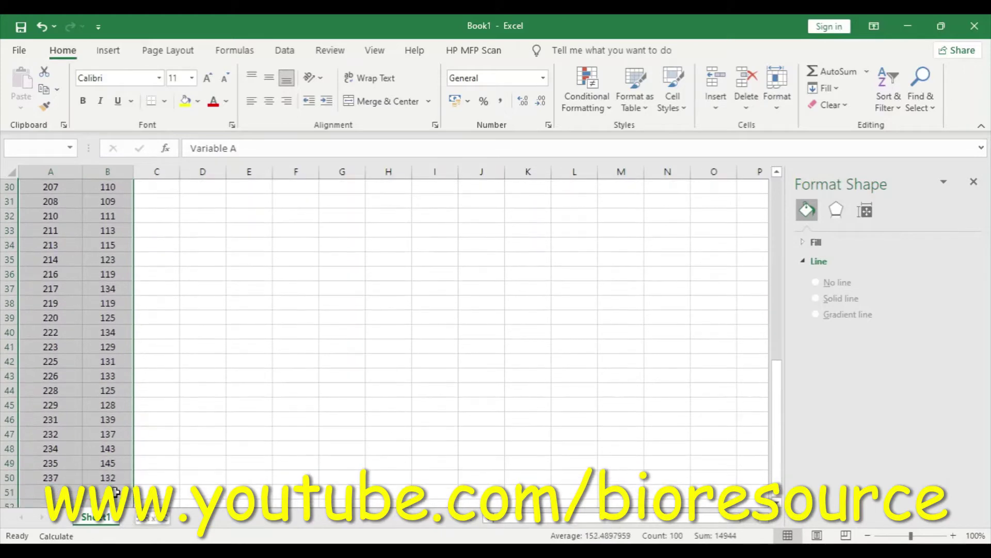
key("ctrl+Home")
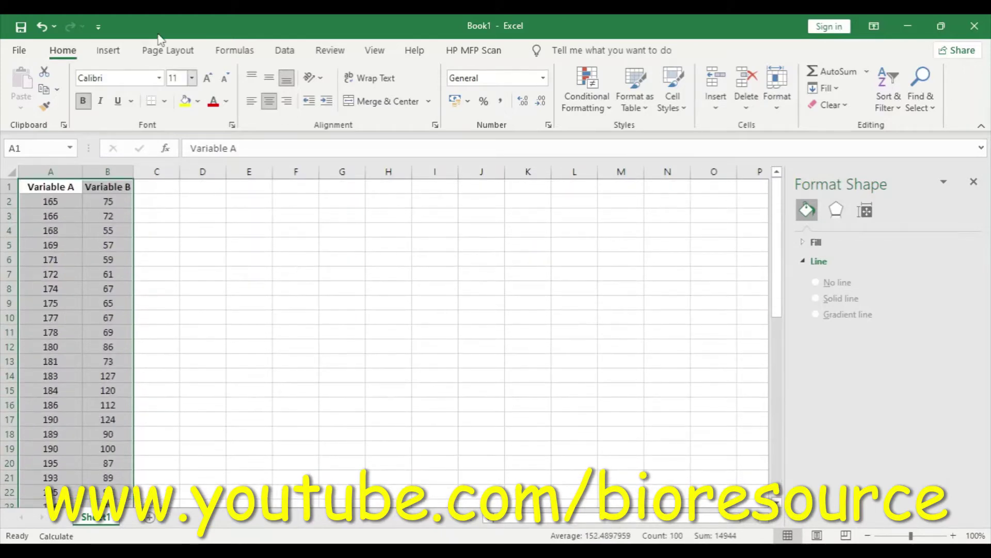
left_click(109, 49)
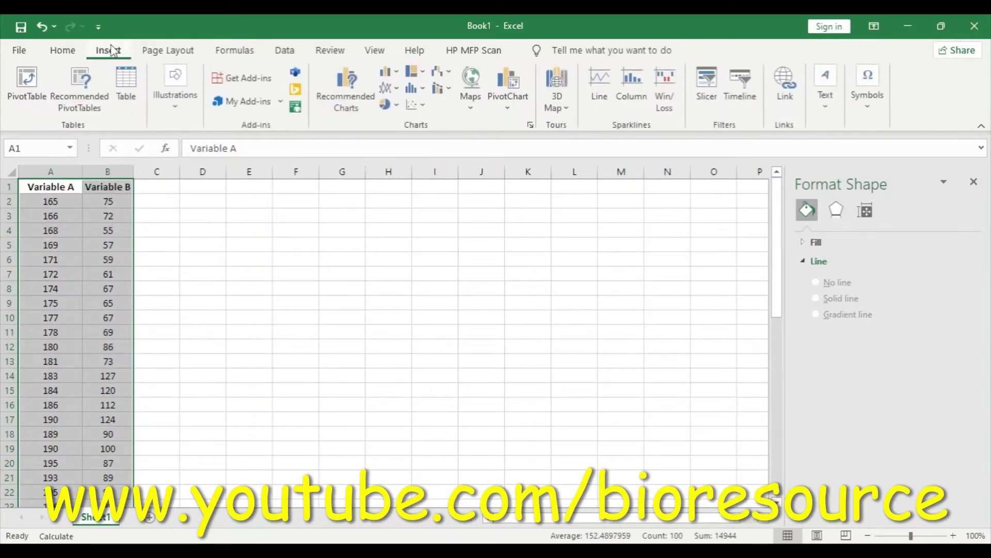
left_click(418, 106)
left_click(425, 153)
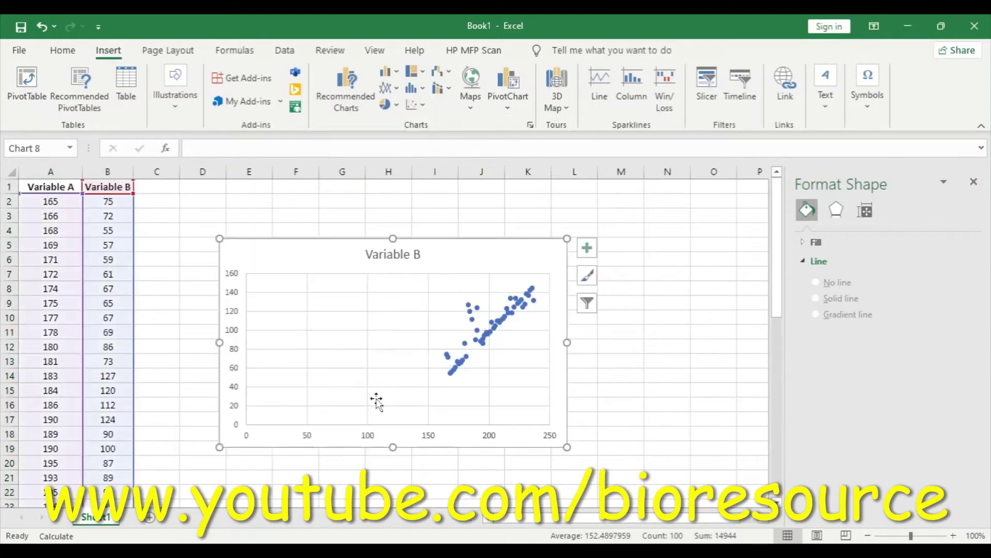
Set the horizontal axis minimum to 150, then deselect the chart.
left_click(370, 436)
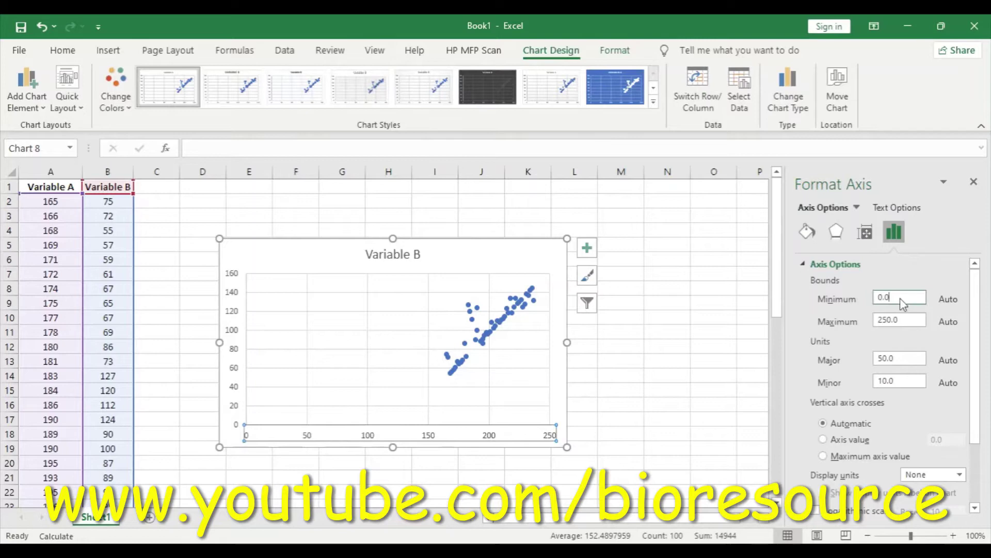
type("150")
left_click(676, 321)
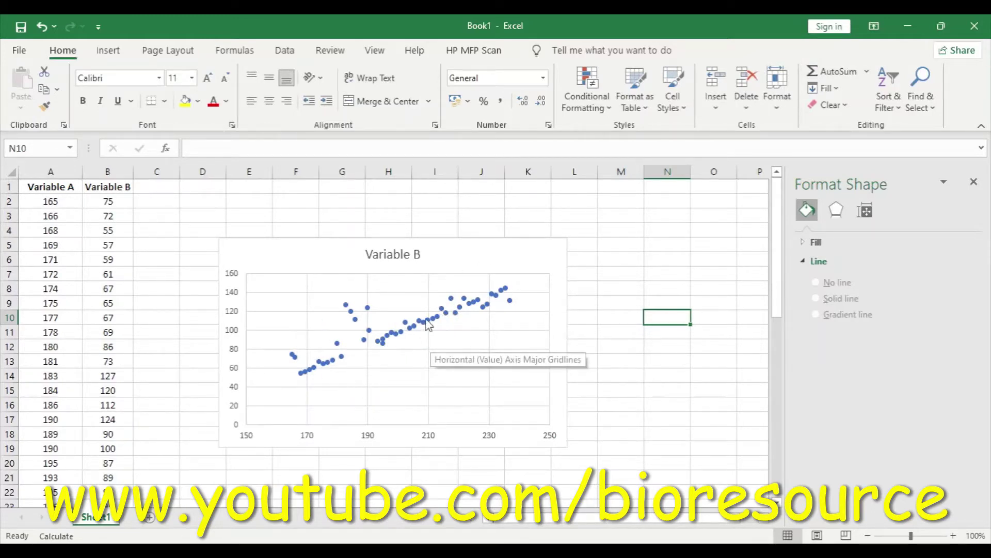
Select the chart and check the Add Chart Element list without adding anything.
left_click(483, 242)
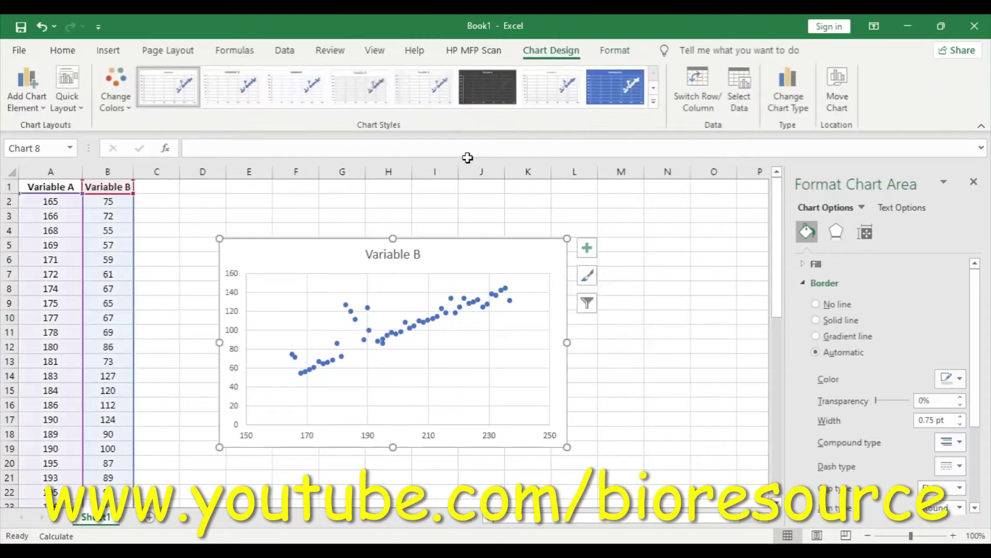
left_click(27, 101)
mouse_move(52, 310)
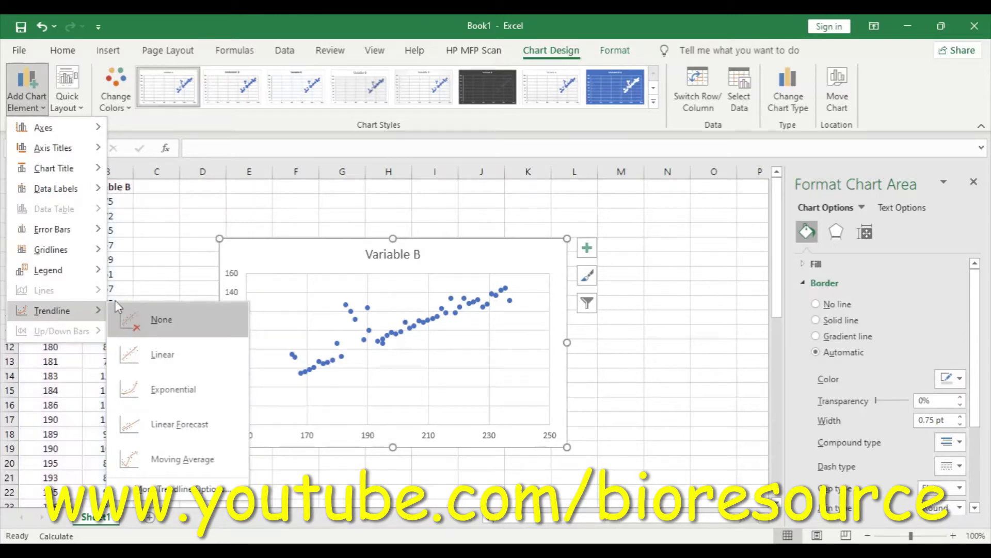
left_click(155, 319)
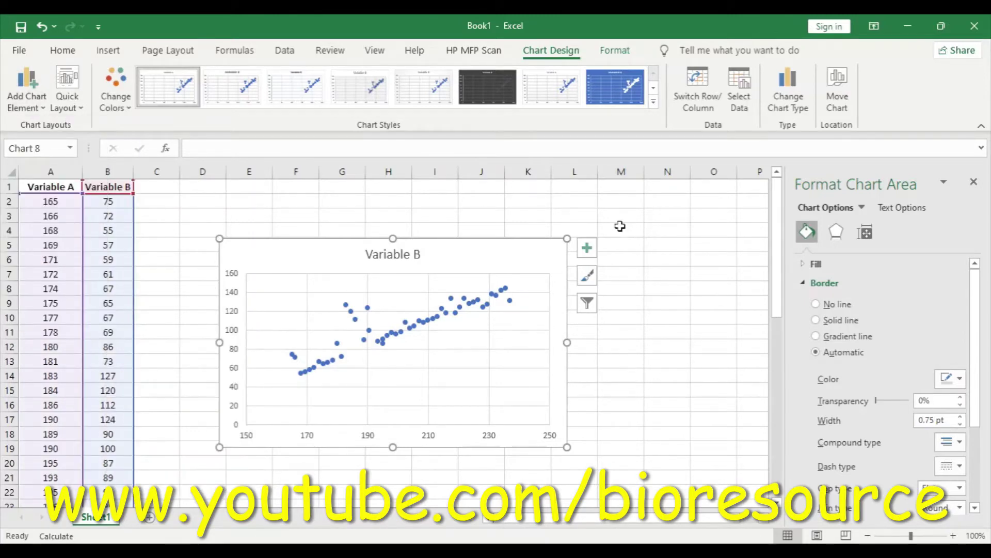
Preview a trendline from the chart's elements checklist, then remove it.
left_click(589, 247)
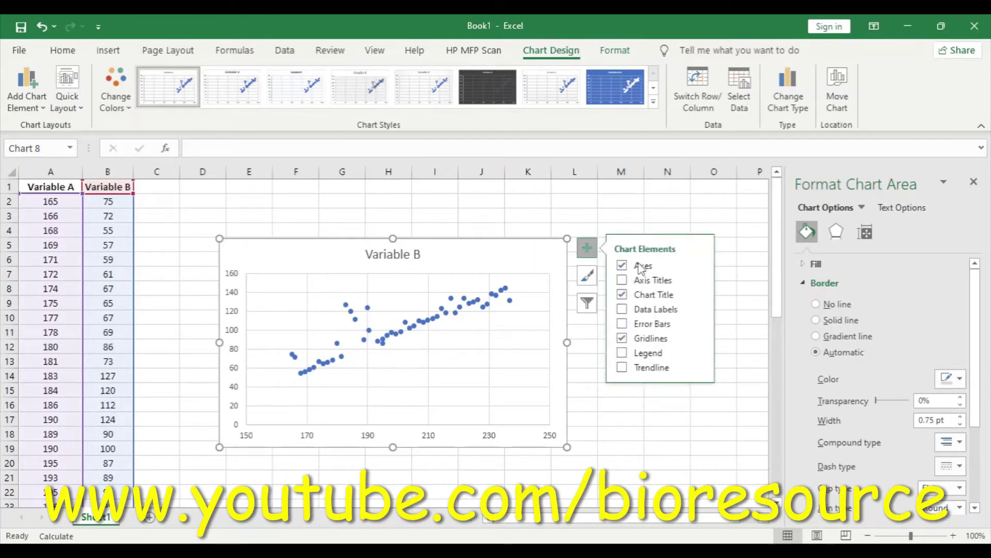
left_click(622, 367)
left_click(622, 368)
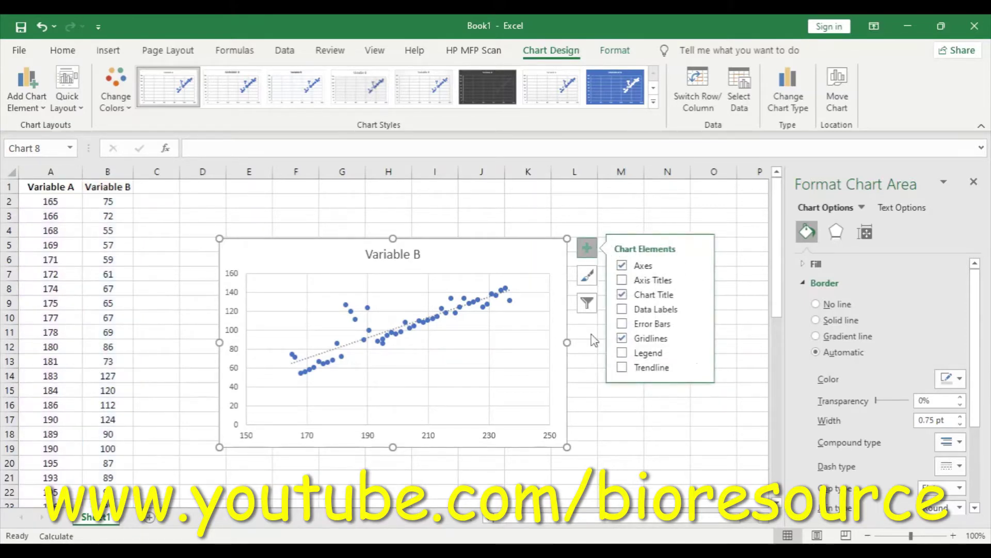
Add a linear trendline to the Variable B data series from its right-click menu.
right_click(458, 316)
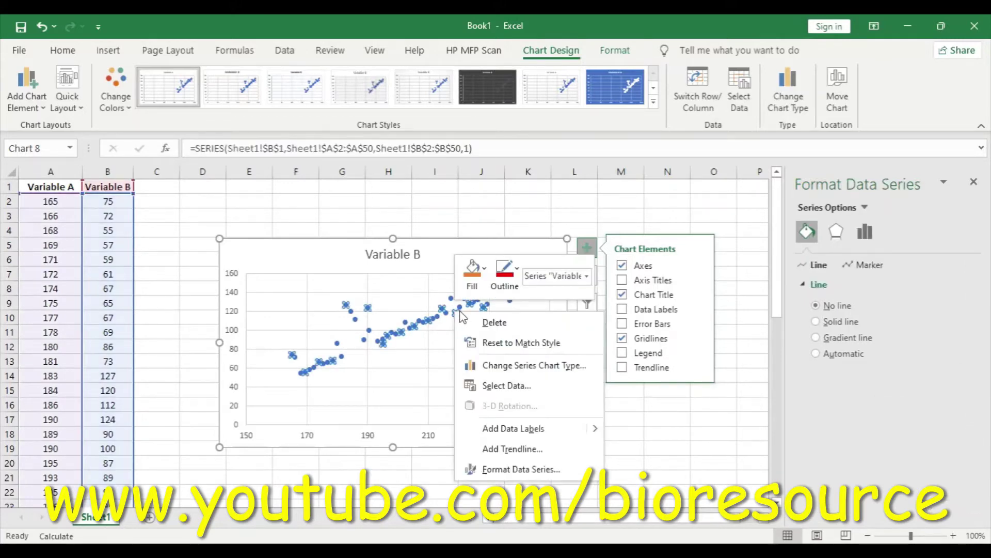
left_click(511, 449)
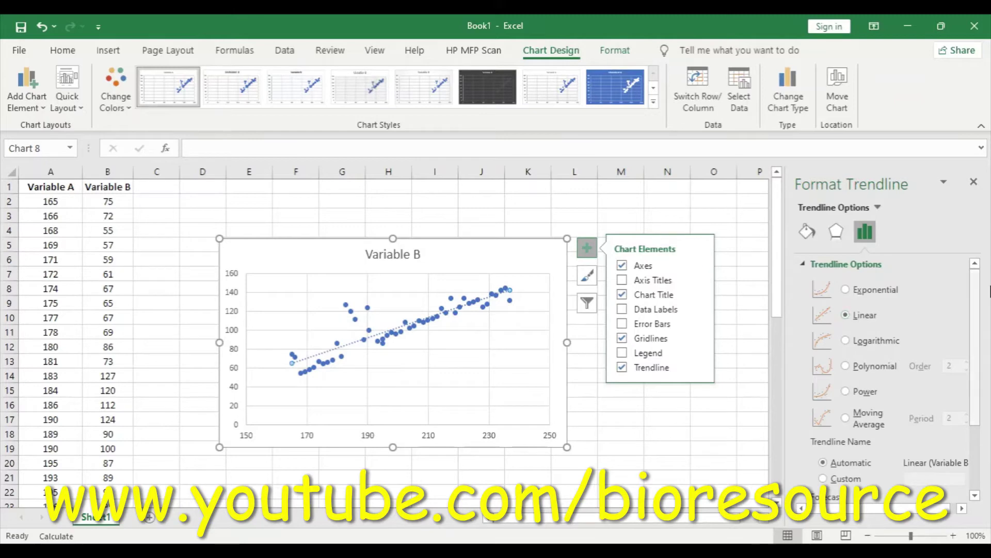
left_click_drag(975, 294, 976, 355)
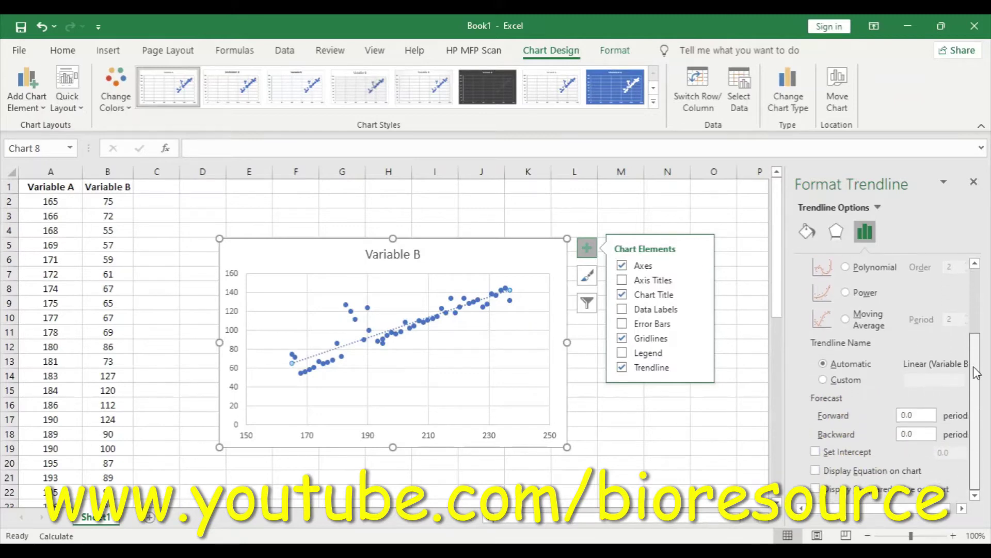
Display the trendline equation and R² value, and move the label to the top right.
left_click(816, 470)
left_click(816, 489)
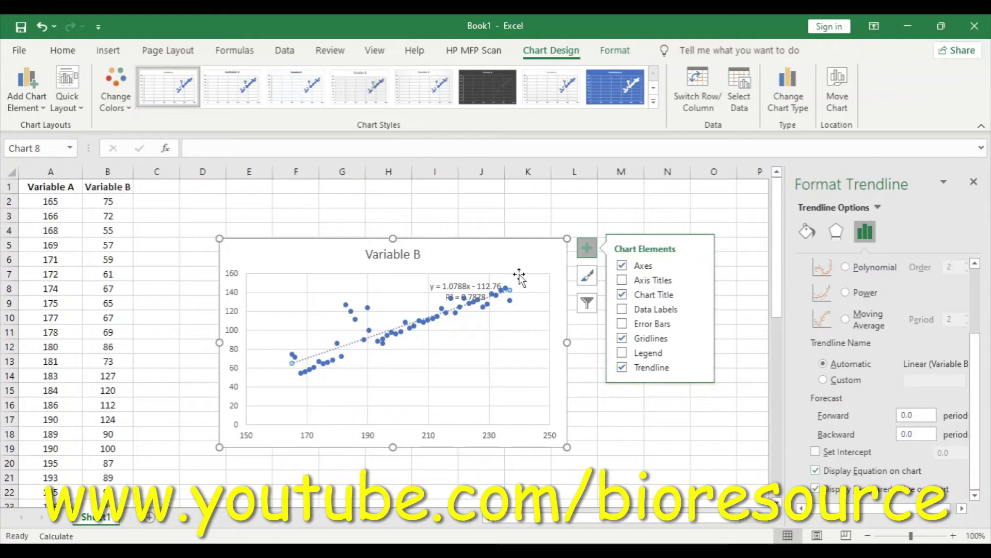
left_click(481, 291)
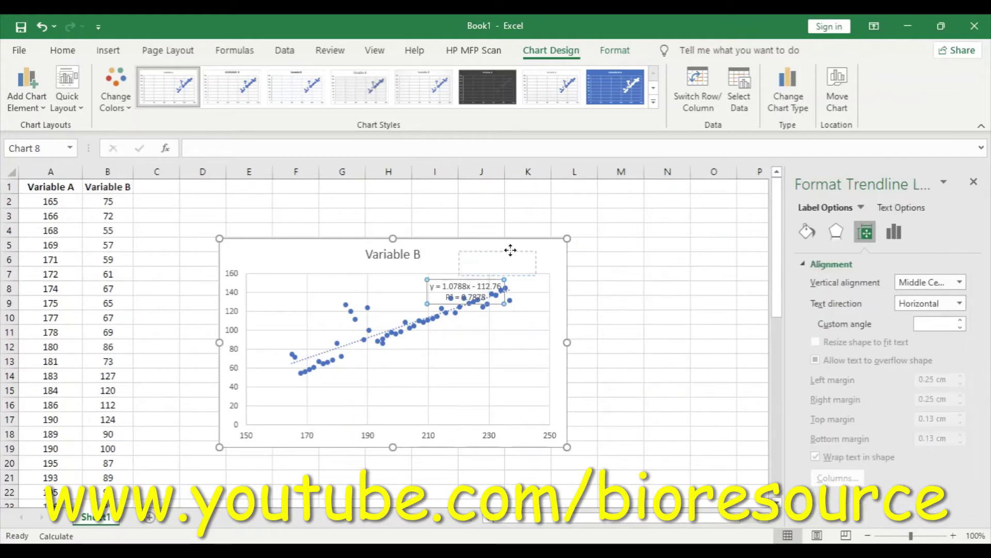
left_click_drag(488, 270, 500, 253)
Enlarge the equation label text to 11 pt from the Home tab.
double_click(488, 252)
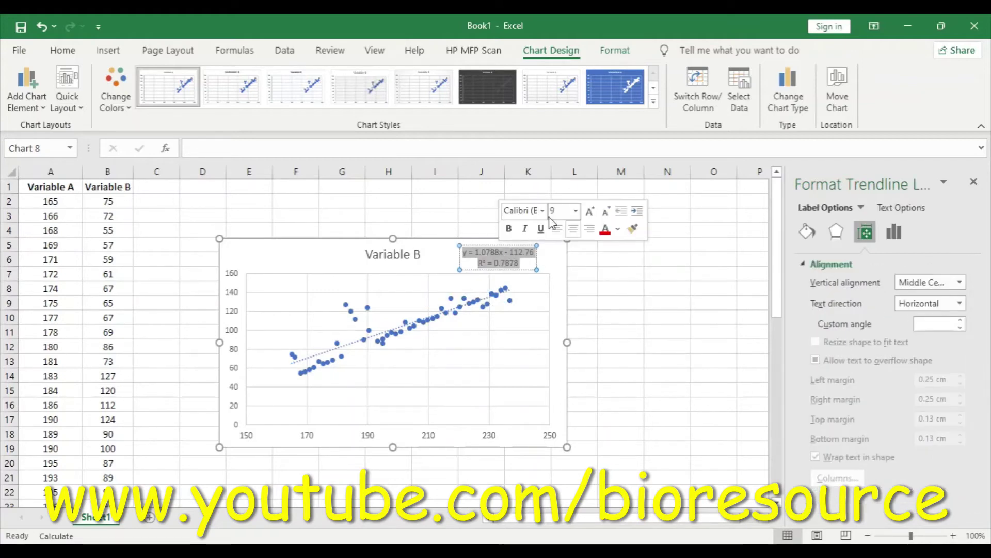
left_click(108, 49)
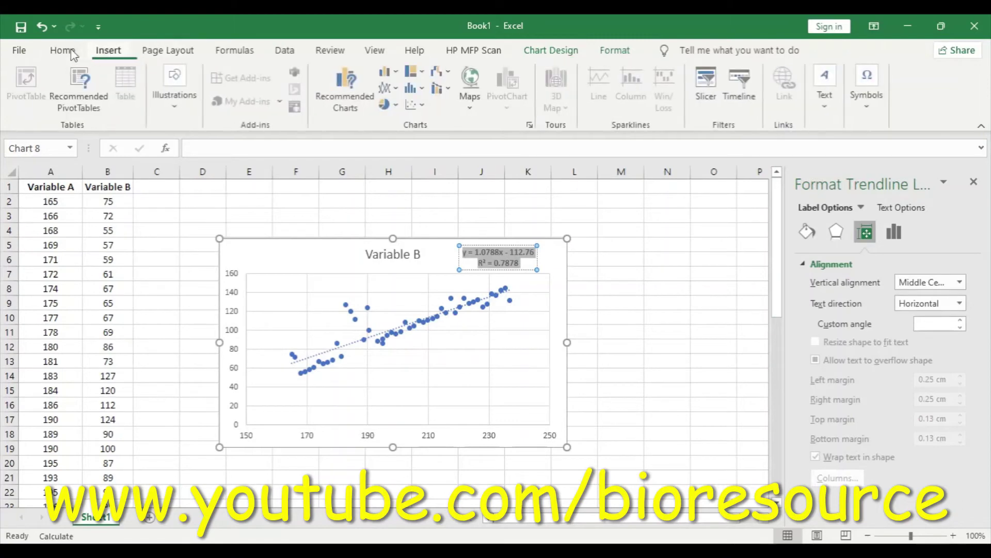
left_click(63, 50)
left_click(208, 78)
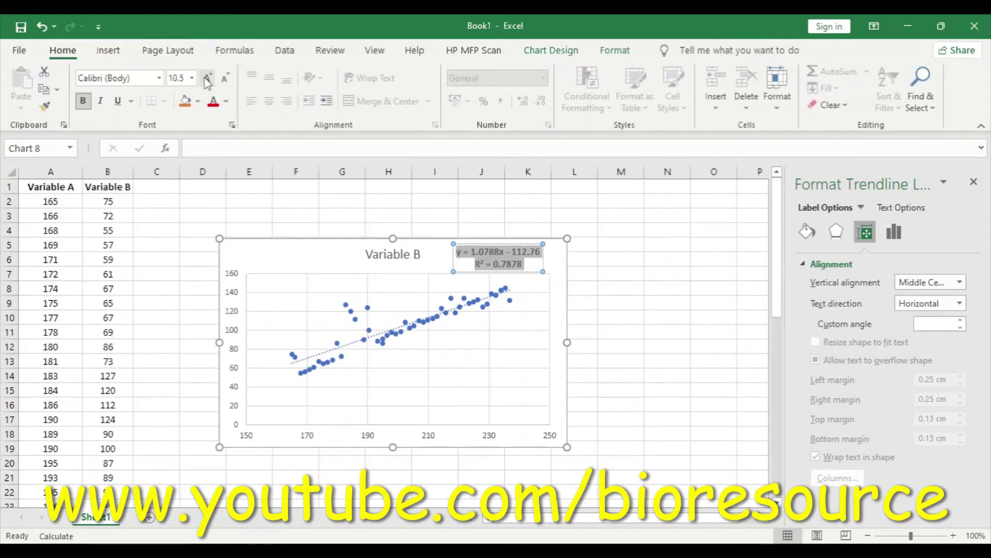
left_click(207, 78)
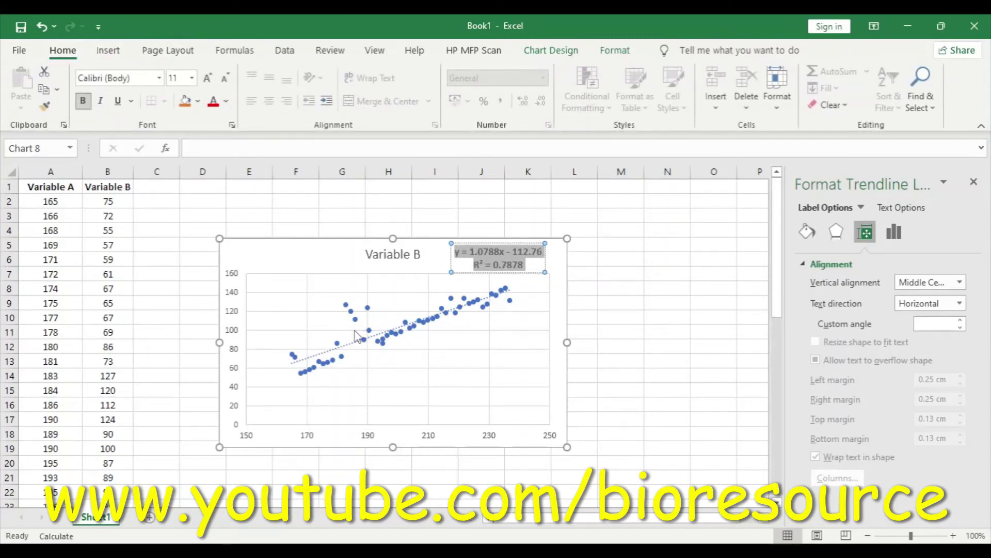
left_click(354, 350)
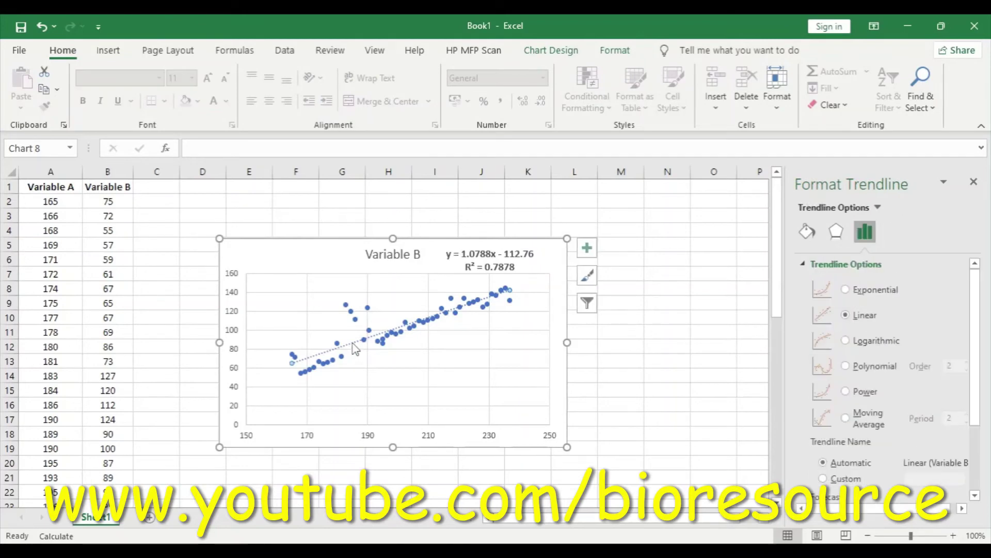
Make the trendline outline red.
left_click(615, 49)
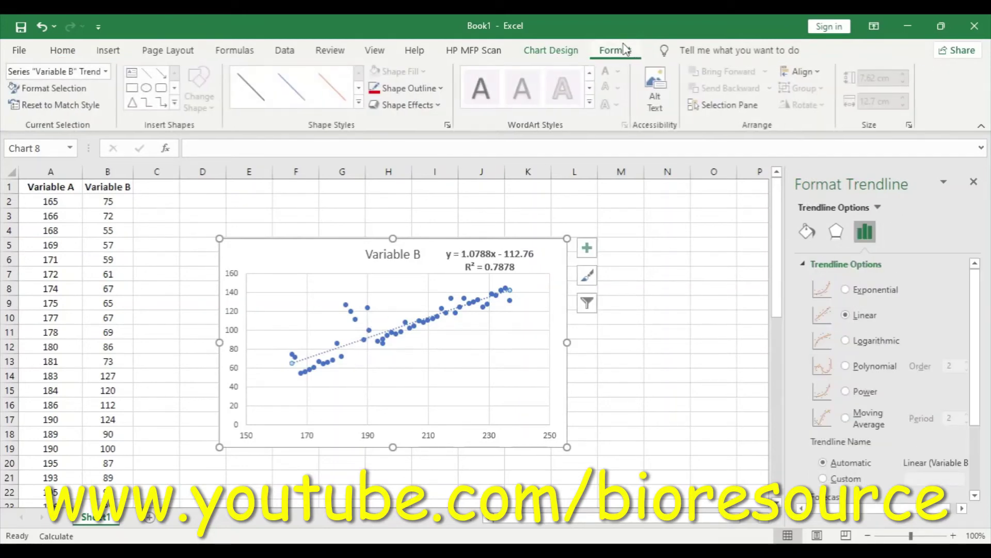
left_click(439, 88)
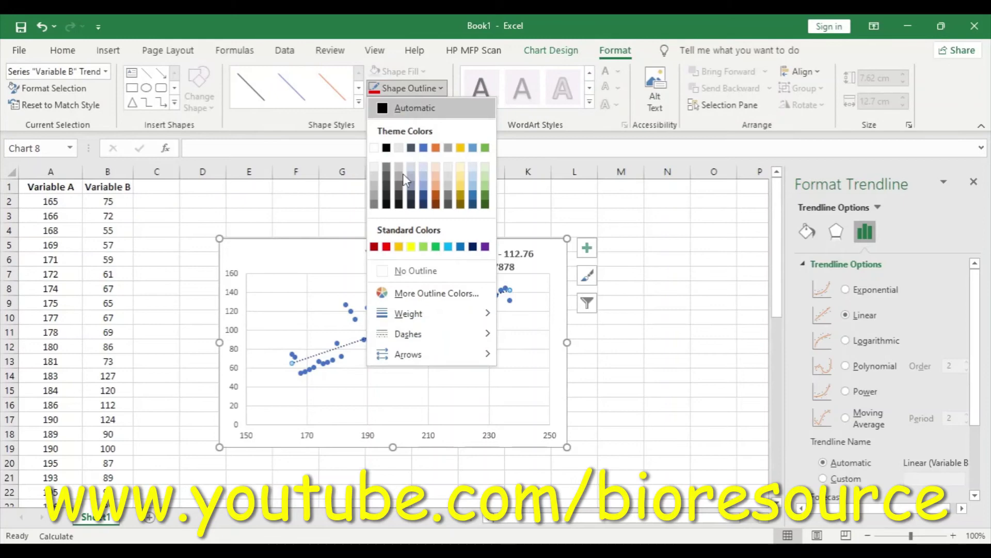
left_click(386, 247)
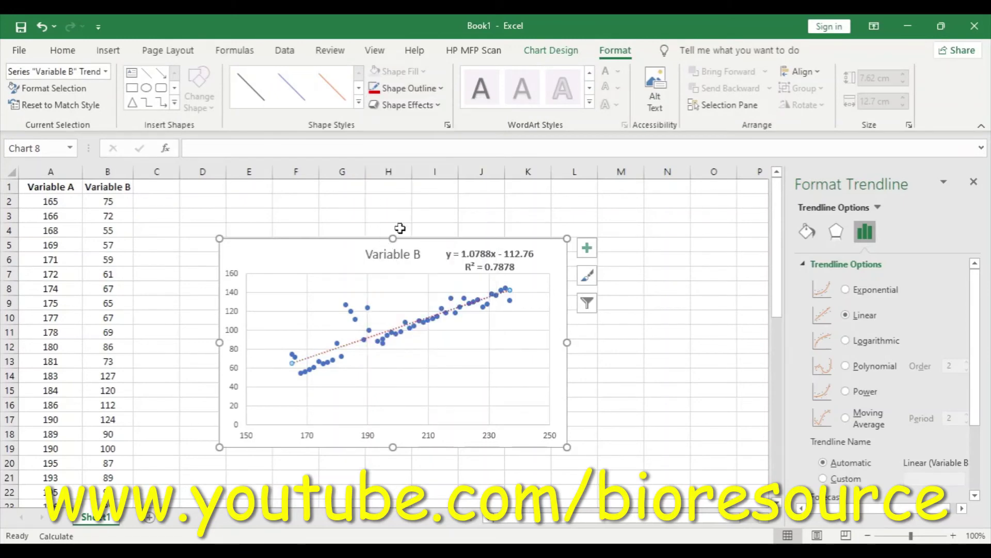
Give the trendline a heavier outline weight.
left_click(439, 88)
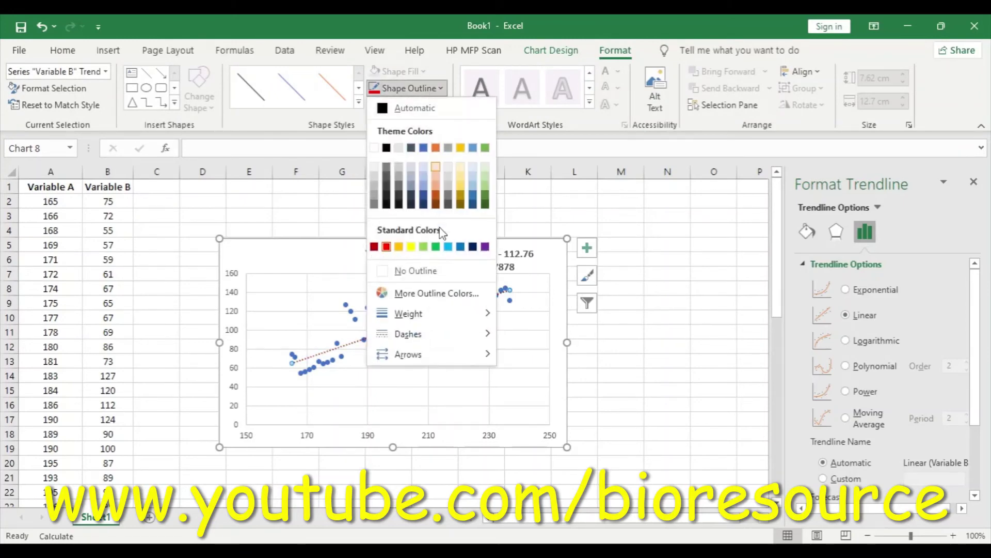
mouse_move(409, 313)
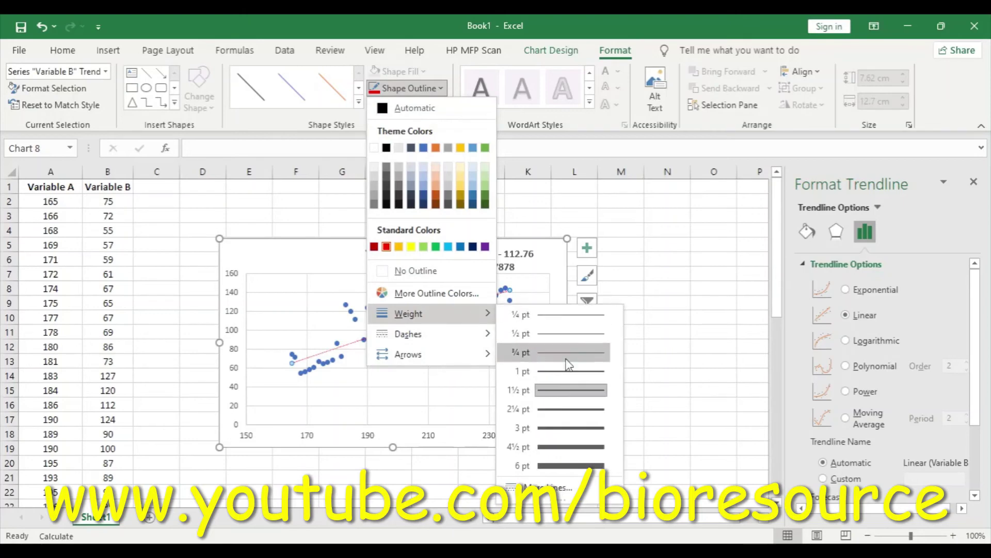
left_click(568, 426)
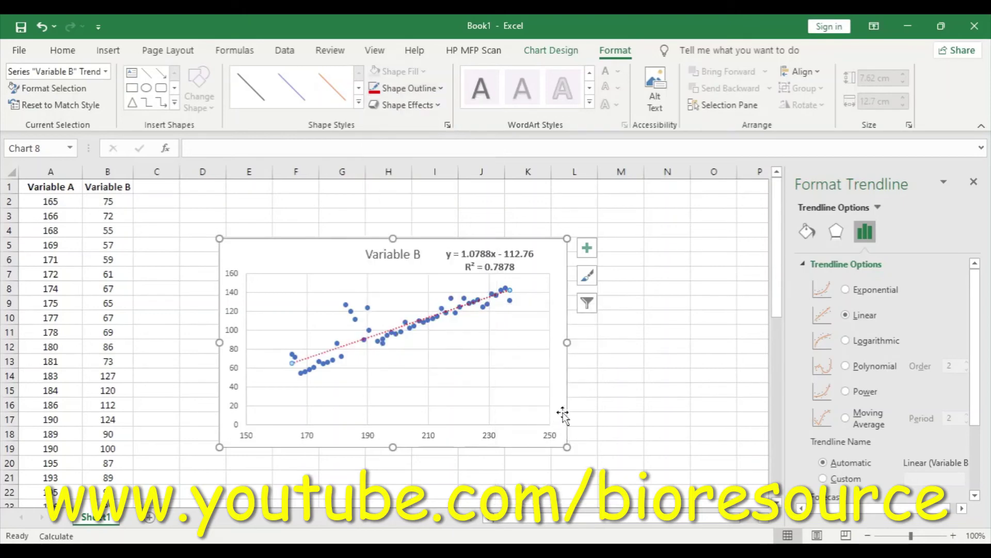
left_click(537, 368)
Widen the chart to about 15 cm and deselect it by clicking an empty cell.
left_click_drag(567, 343, 635, 344)
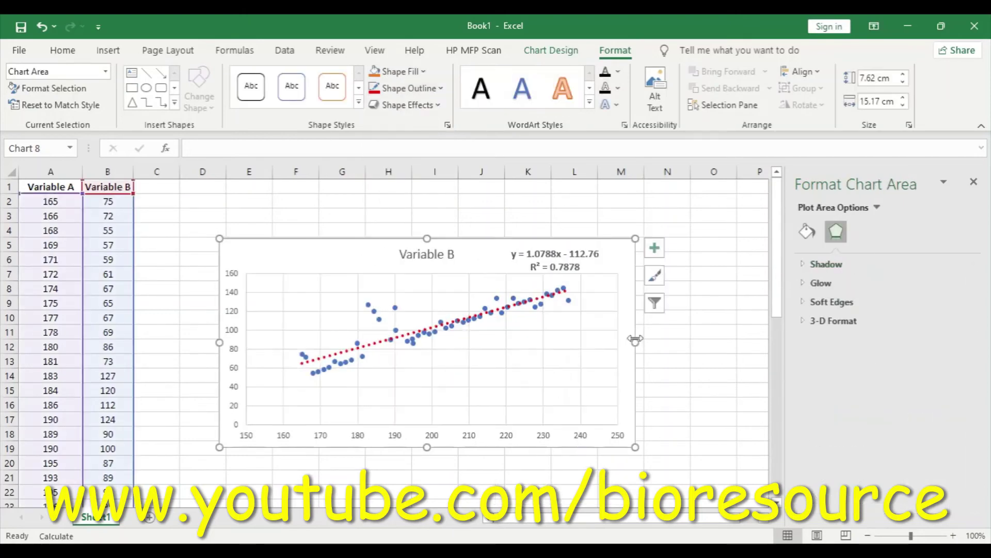
left_click(671, 388)
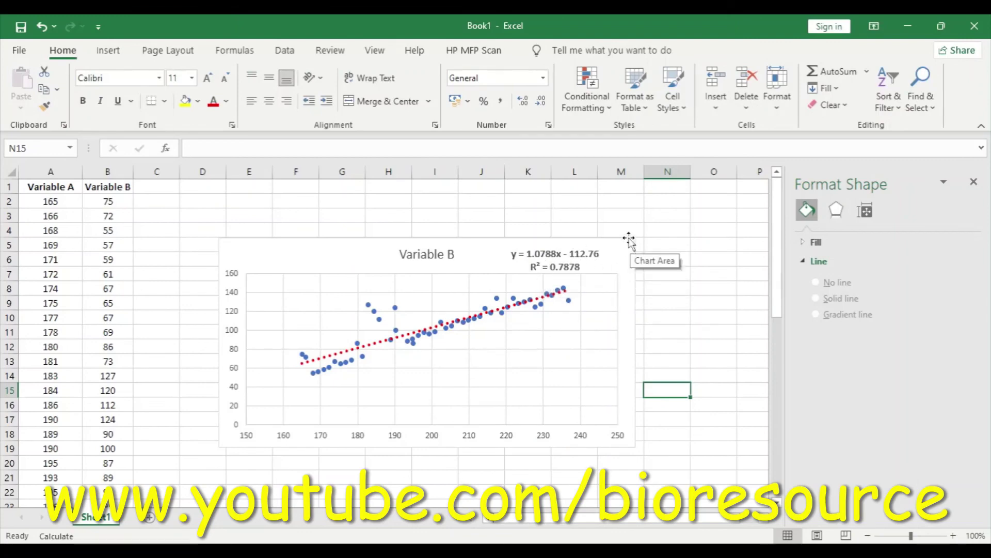
left_click(652, 228)
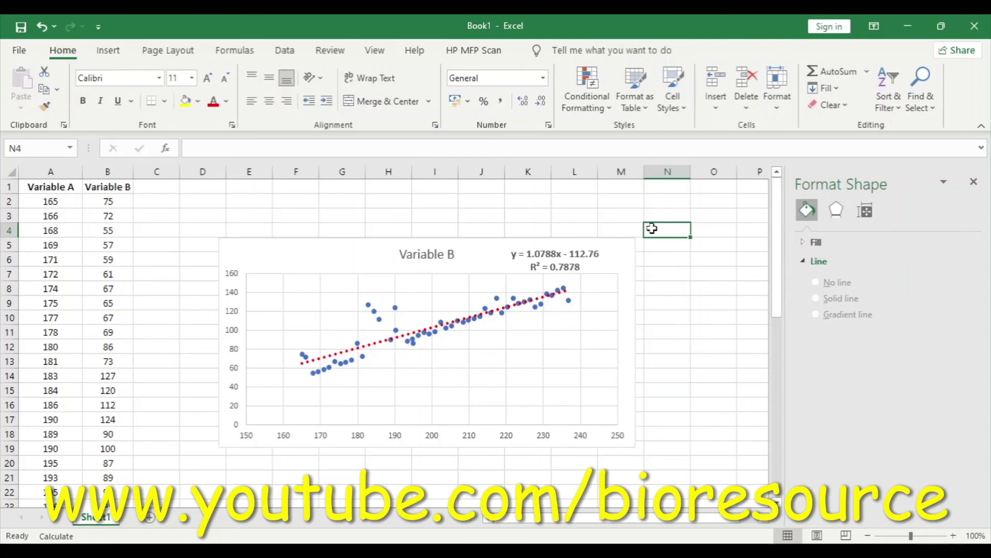